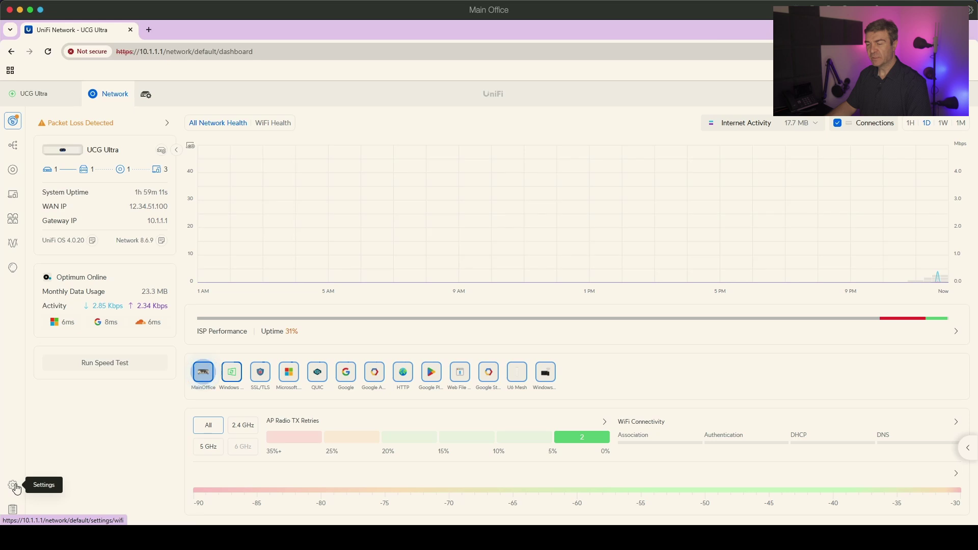
Open the Security page from the Settings gear in the sidebar
click(13, 486)
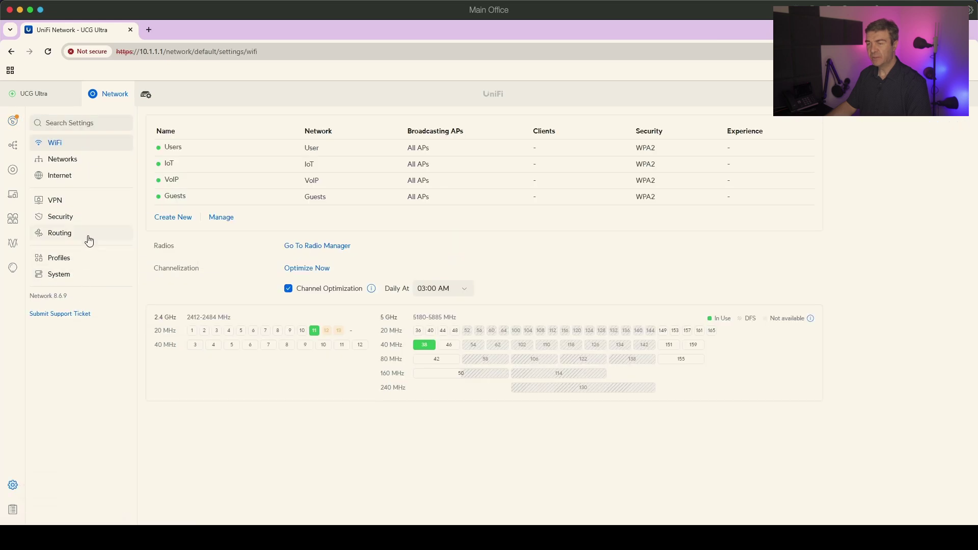
click(89, 221)
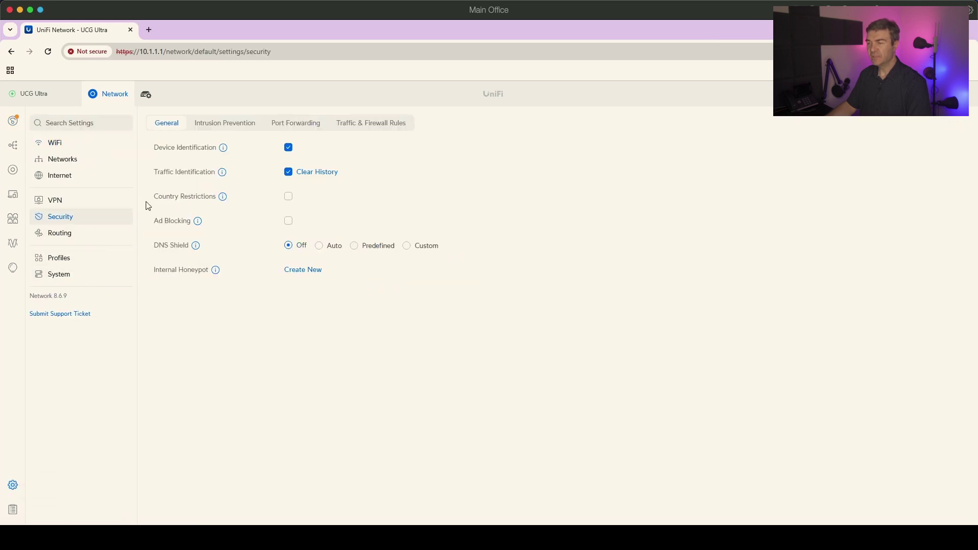
Enable Country Restrictions and block outgoing traffic to China
drag(147, 203, 220, 199)
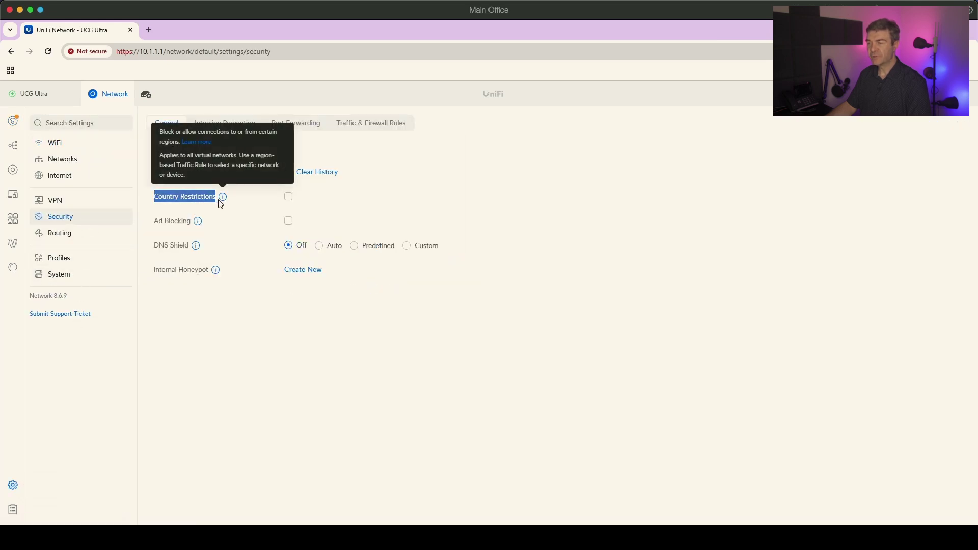
click(288, 198)
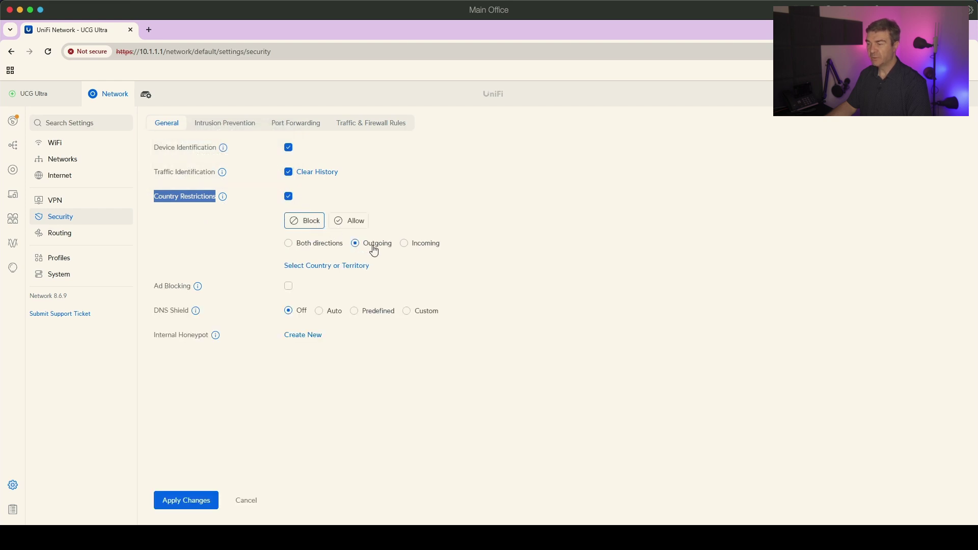
click(344, 267)
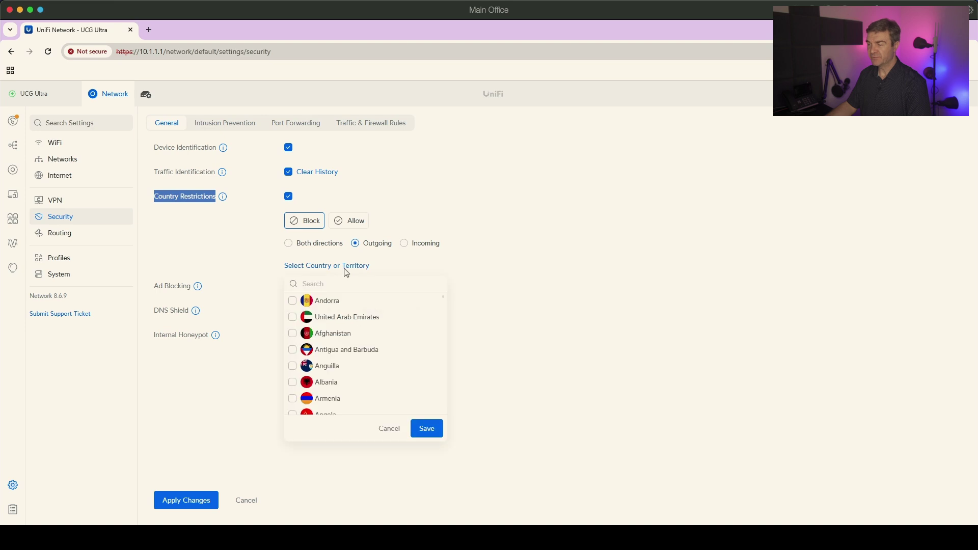
click(342, 285)
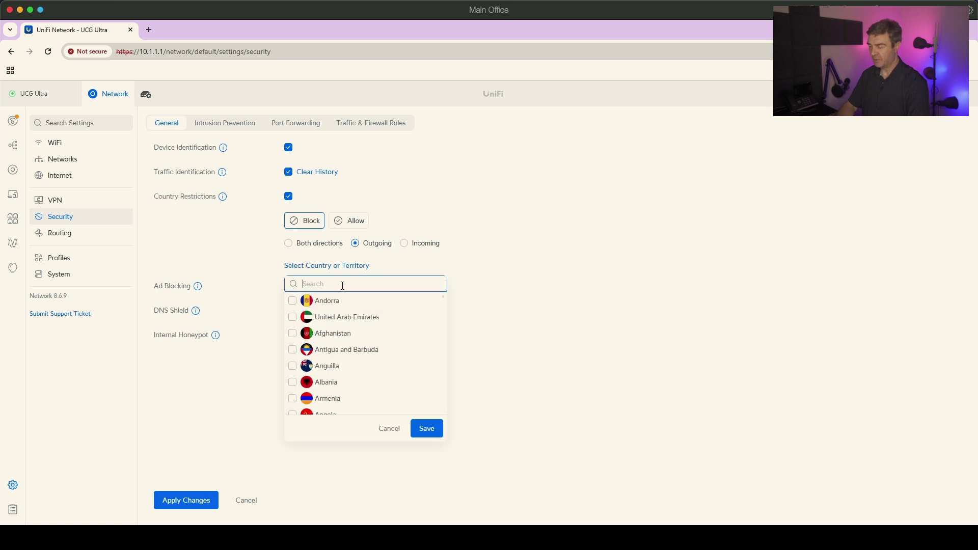
text(chin)
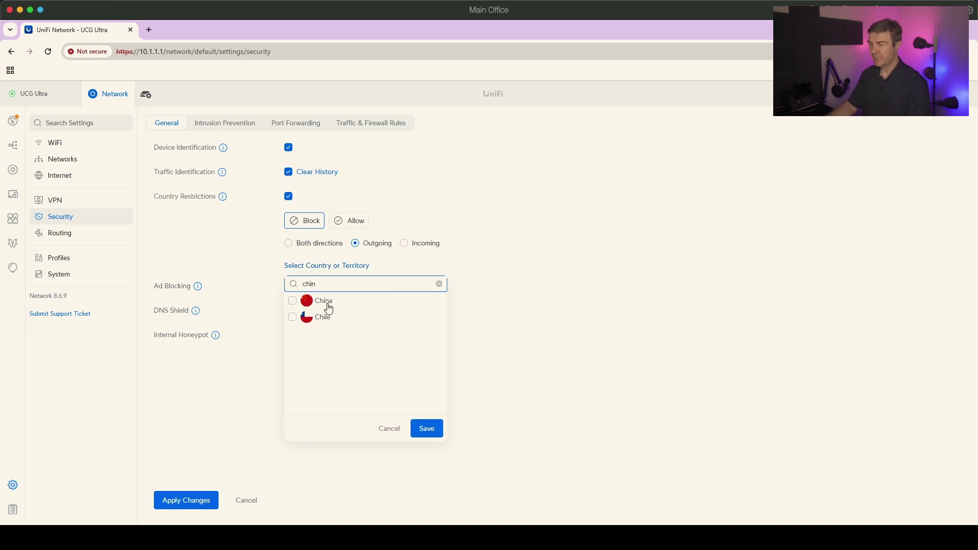
click(310, 303)
click(421, 430)
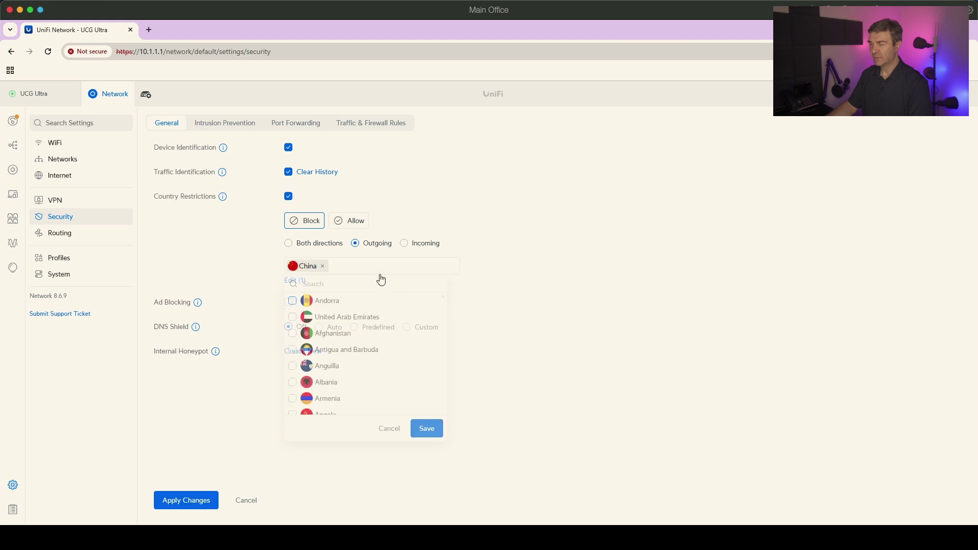
Add Russia to the blocked countries and save
click(342, 283)
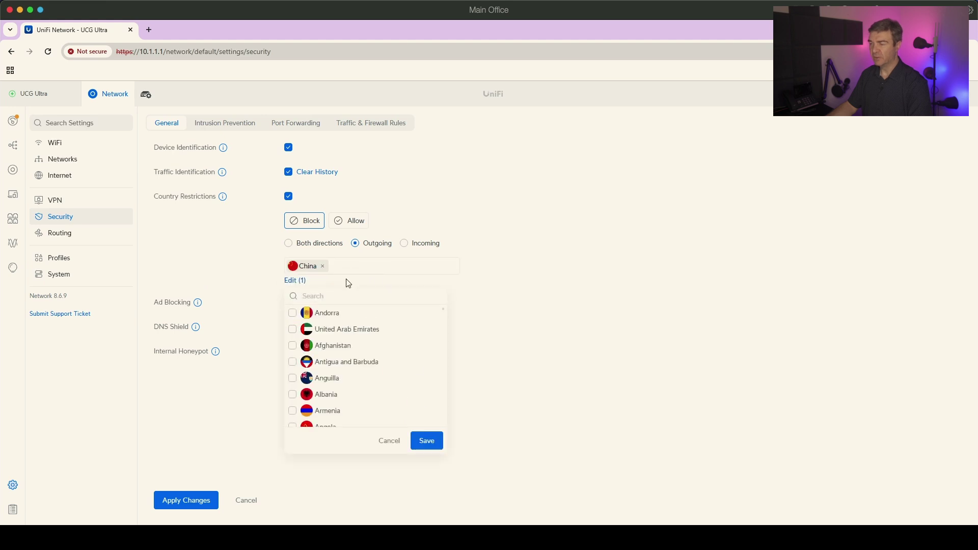
click(341, 291)
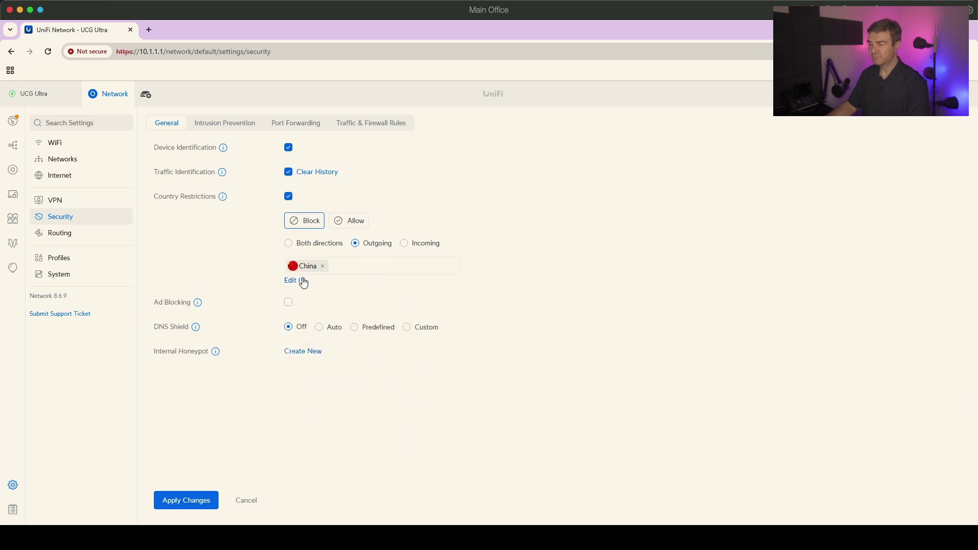
click(302, 282)
text(russ)
click(324, 312)
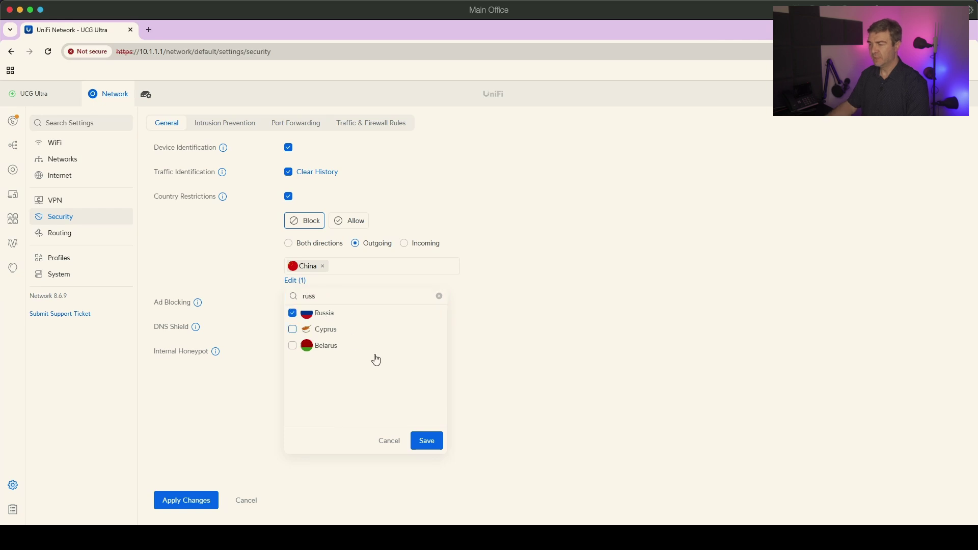
click(426, 442)
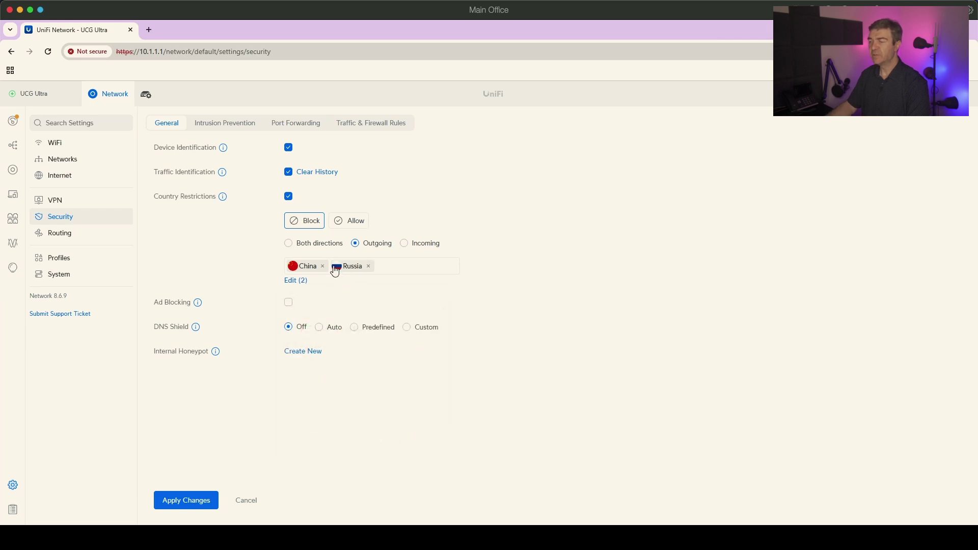
Apply the China and Russia block, then switch to Allow and remove both countries
click(194, 497)
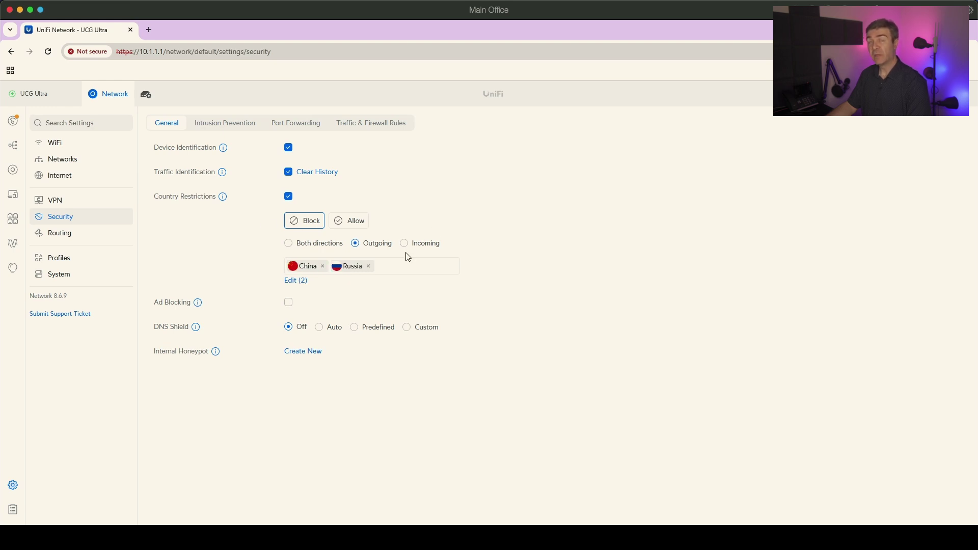
click(365, 228)
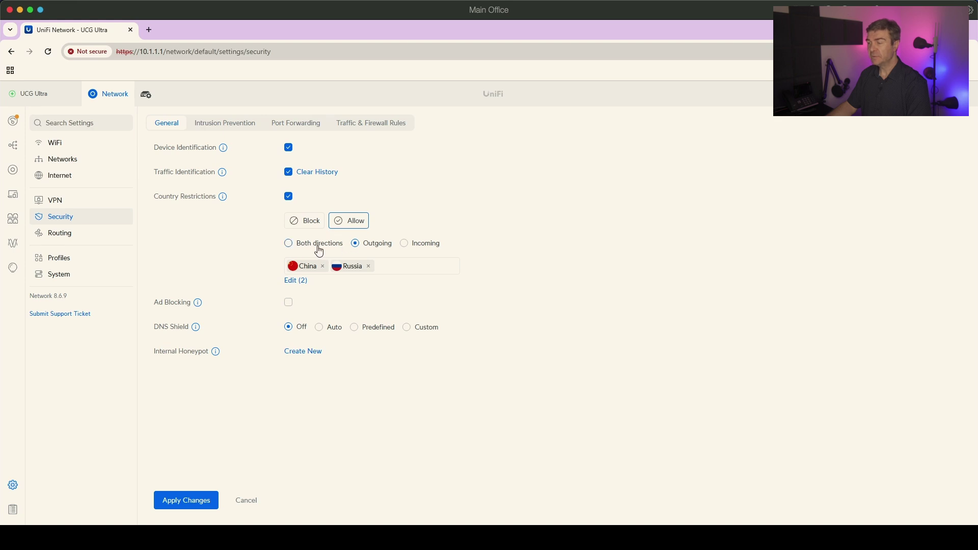
click(366, 267)
click(322, 266)
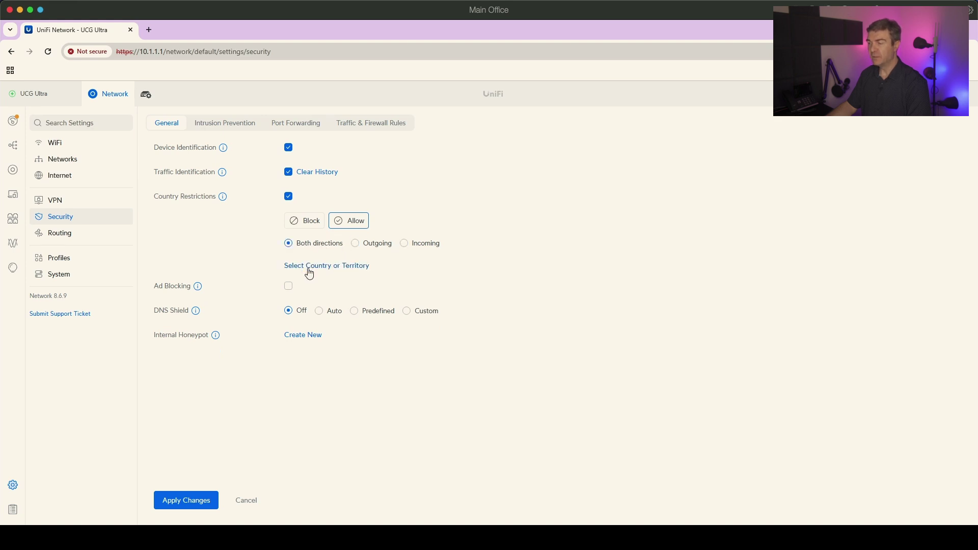
Select United States as the only allowed country and save
click(309, 268)
click(323, 284)
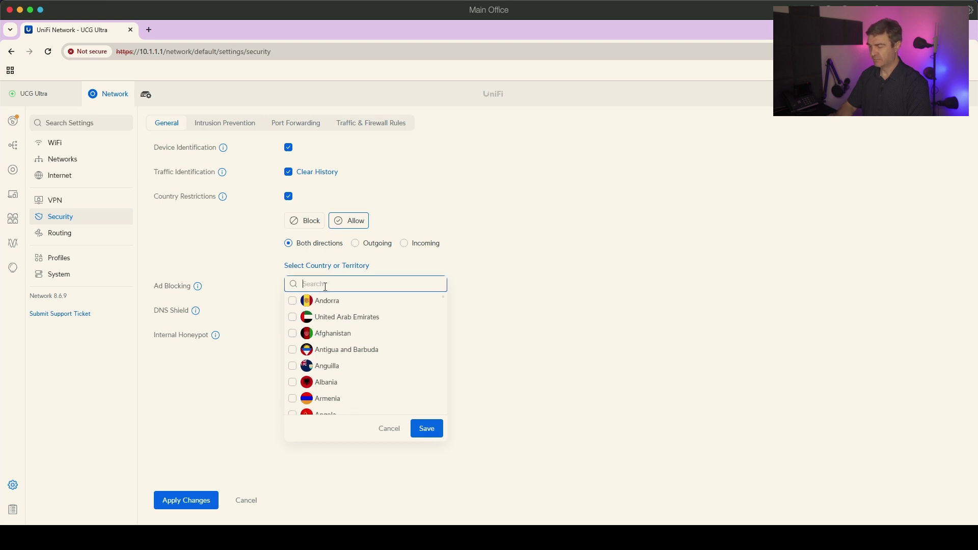
text(unite)
click(325, 334)
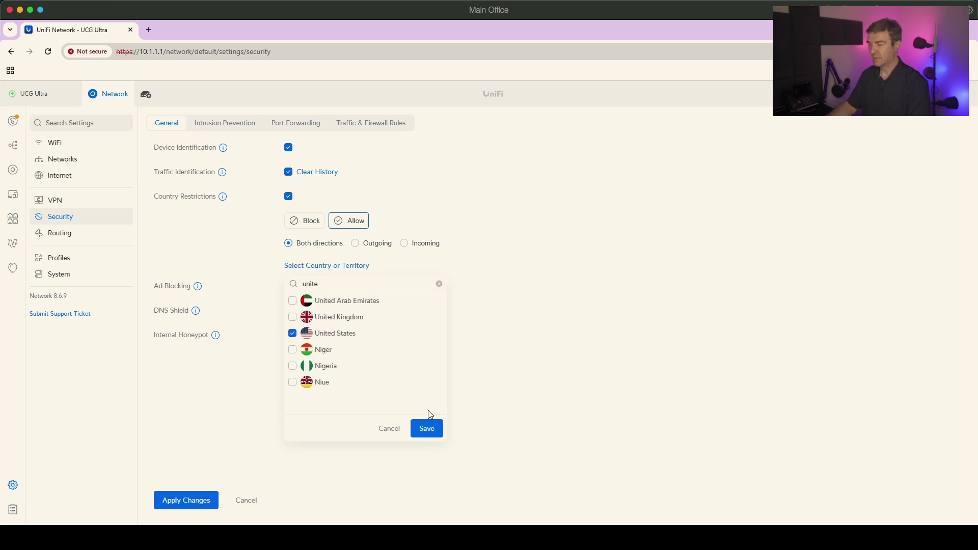
click(426, 427)
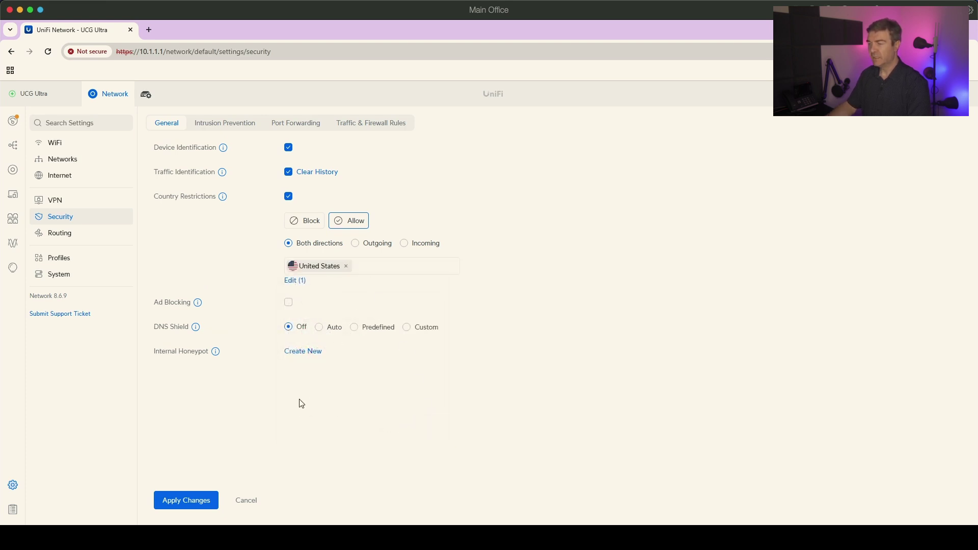
Apply the United States-only country restriction on the Security General page
click(201, 498)
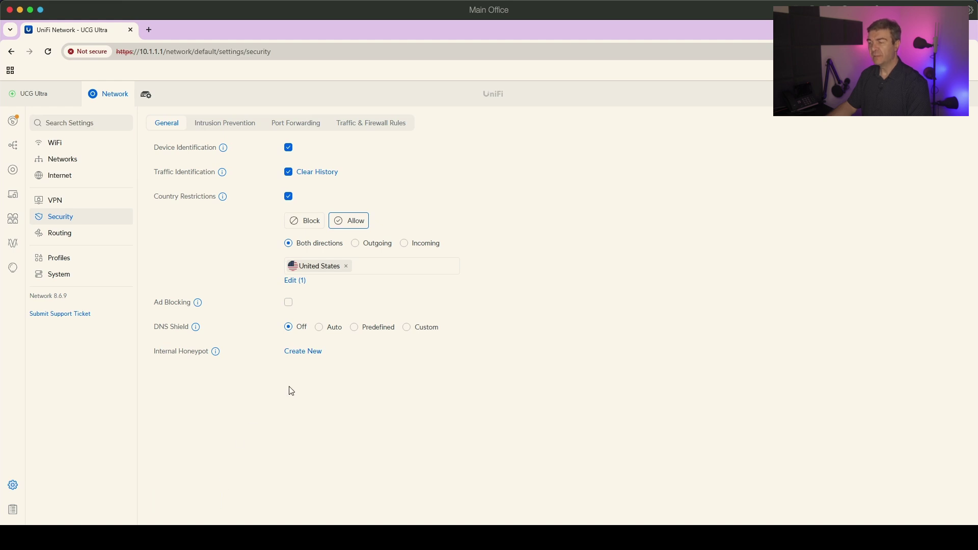